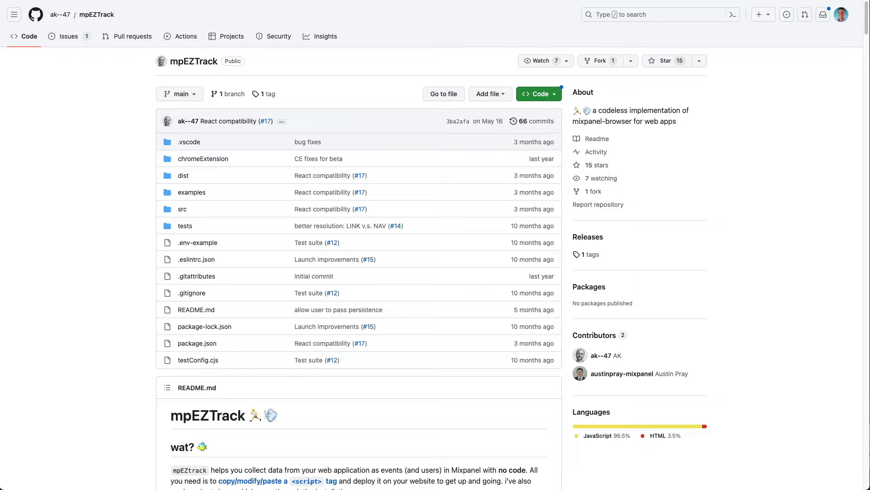
{"action": "scroll", "coordinate": [262, 266], "scroll_direction": "down", "scroll_amount": 3}
{"action": "scroll", "coordinate": [262, 265], "scroll_direction": "down", "scroll_amount": 3}
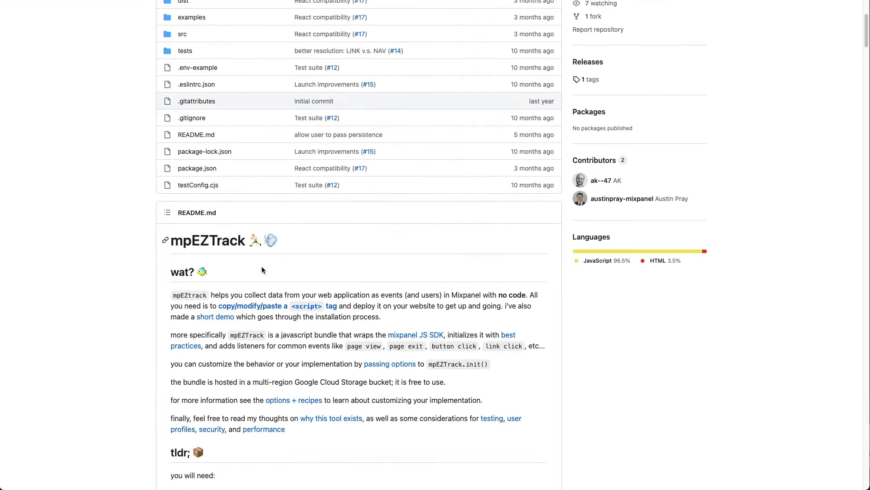
{"action": "scroll", "coordinate": [262, 266], "scroll_direction": "down", "scroll_amount": 2}
{"action": "scroll", "coordinate": [262, 268], "scroll_direction": "down", "scroll_amount": 2}
{"action": "scroll", "coordinate": [262, 268], "scroll_direction": "down", "scroll_amount": 2}
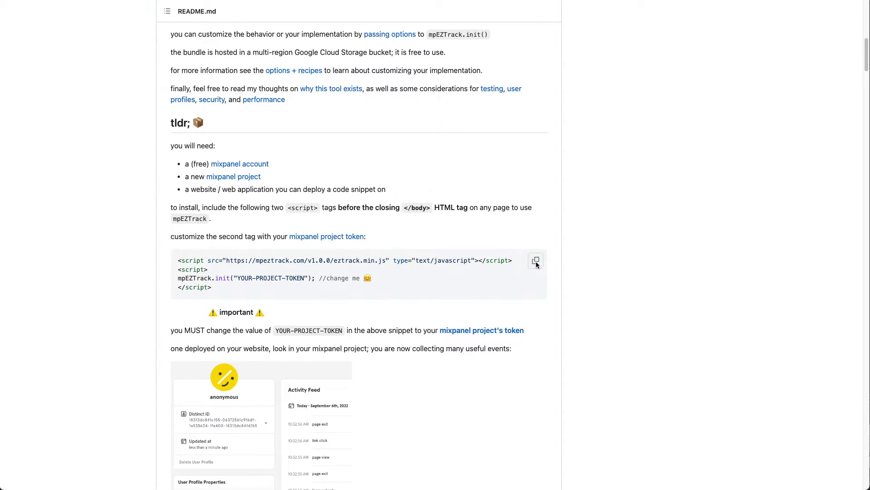
Copy the two-tag mpEZTrack install snippet from the README's tldr section.
{"action": "left_click", "coordinate": [536, 262]}
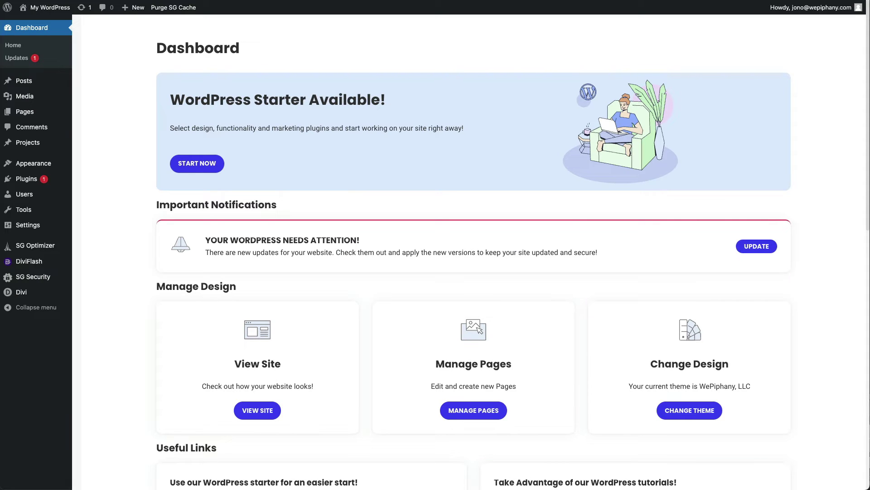
{"action": "mouse_move", "coordinate": [21, 292]}
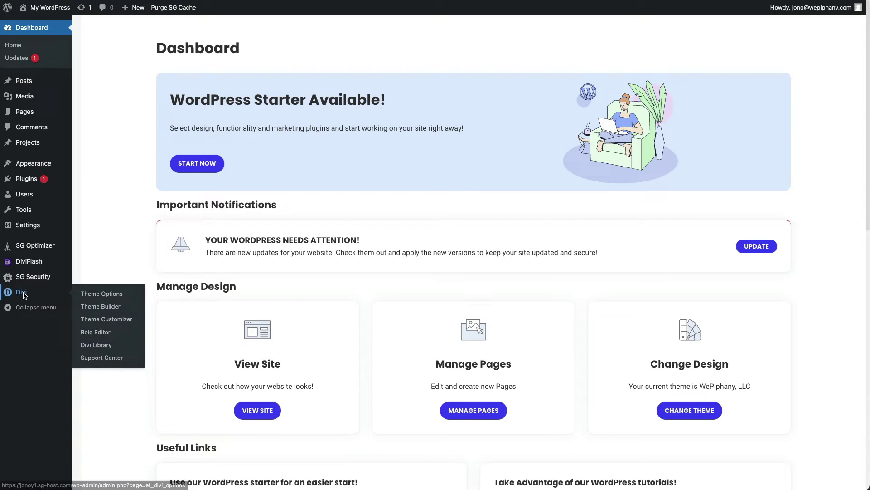
Paste the mpEZTrack snippet into Divi's Integration body code box, removing the //change me comment.
{"action": "left_click", "coordinate": [102, 294]}
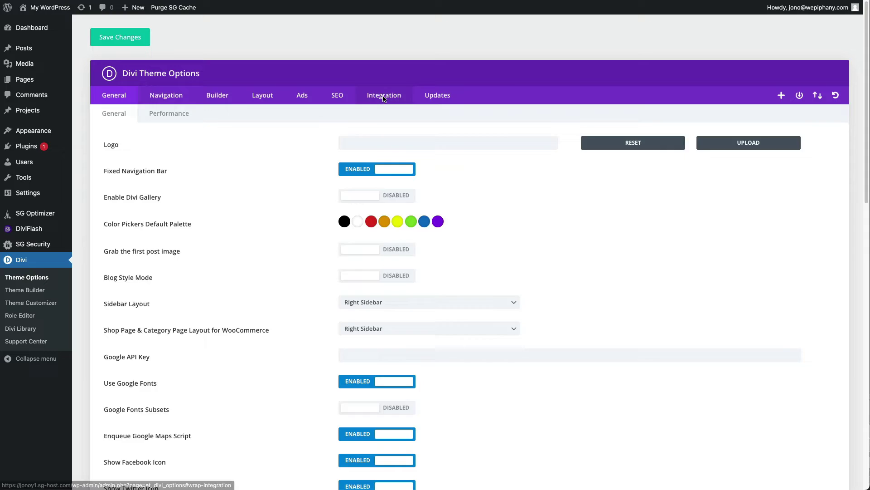
{"action": "left_click", "coordinate": [385, 95]}
{"action": "scroll", "coordinate": [384, 98], "scroll_direction": "down", "scroll_amount": 4}
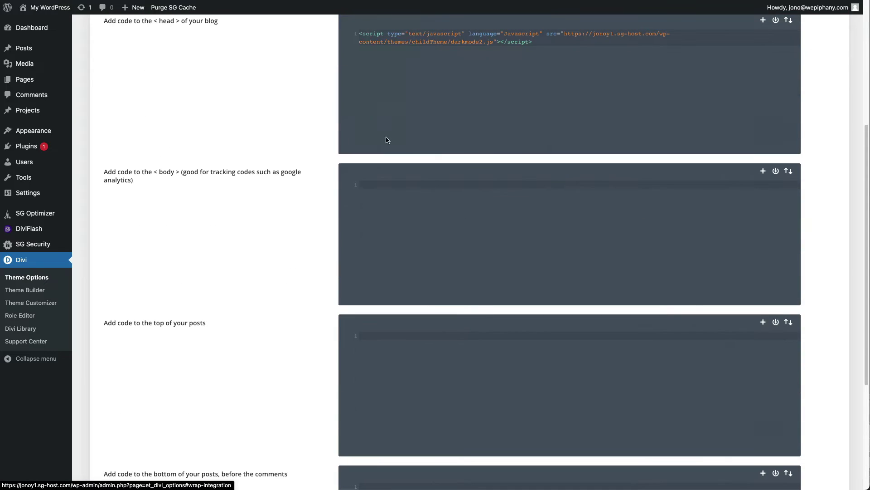
{"action": "left_click", "coordinate": [383, 188]}
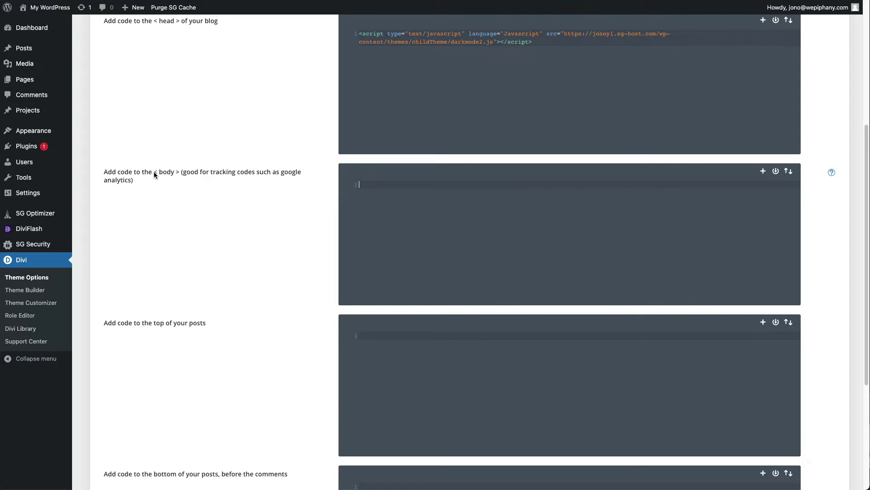
{"action": "key", "text": "ctrl+v"}
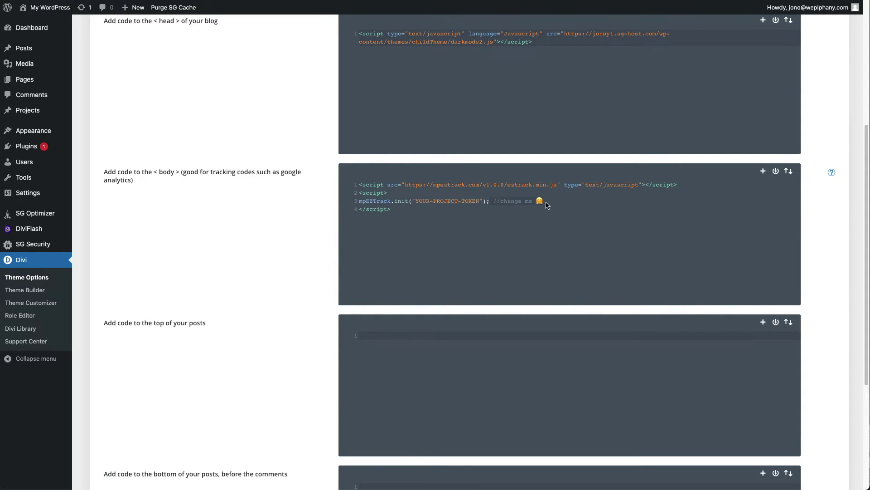
{"action": "key", "text": "BackSpace"}
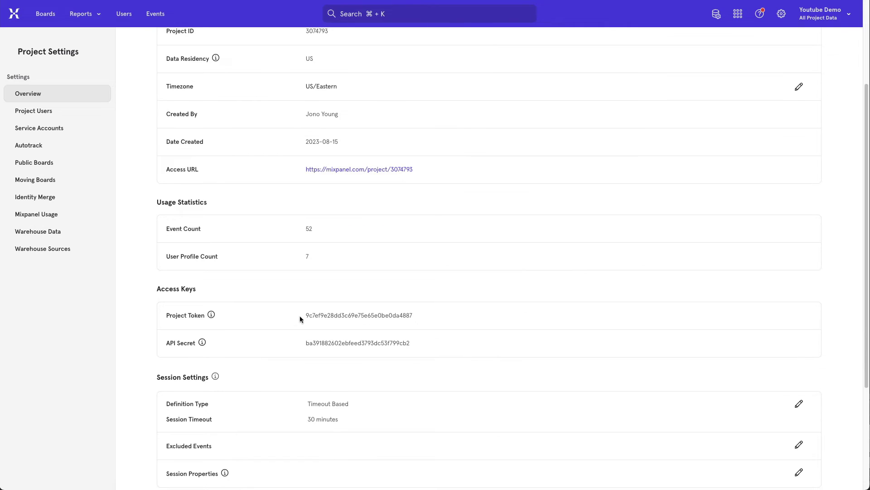
Select and copy the Project Token value in Mixpanel Project Settings.
{"action": "double_click", "coordinate": [325, 312]}
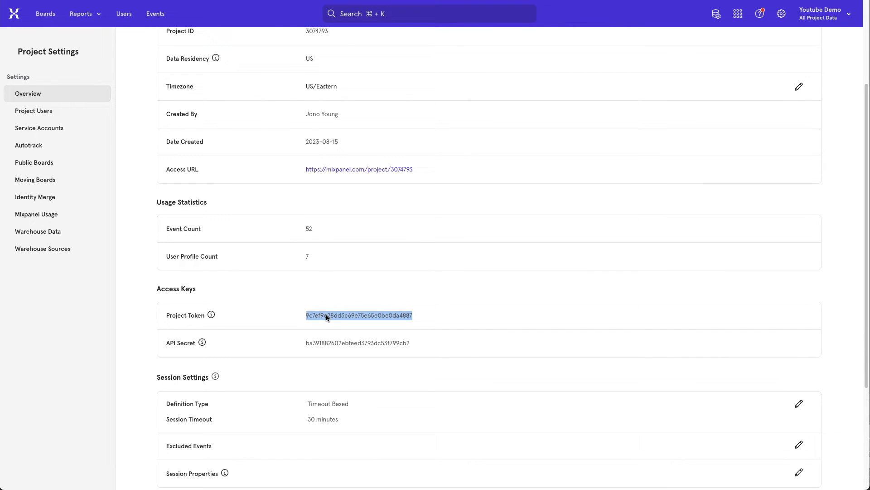
Replace YOUR-PROJECT-TOKEN in Divi's body code with the Mixpanel token and save the changes.
{"action": "key", "text": "ctrl+Tab"}
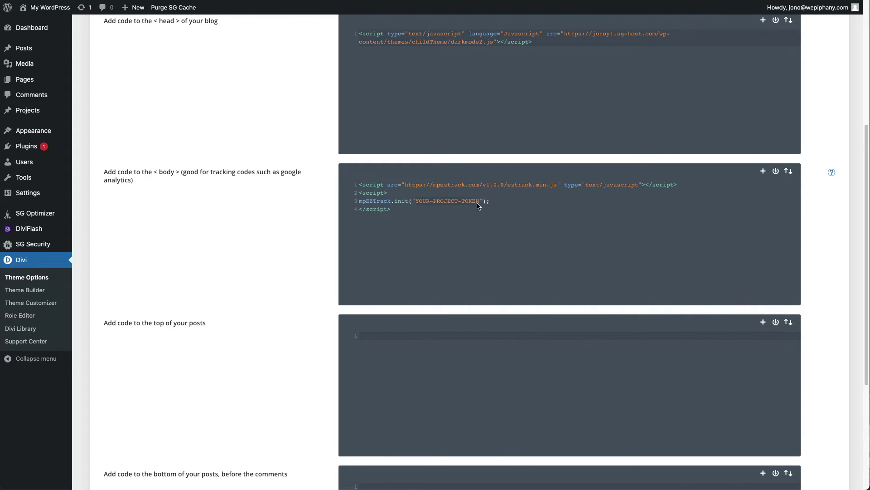
{"action": "key", "text": "ctrl+v"}
{"action": "scroll", "coordinate": [481, 232], "scroll_direction": "up", "scroll_amount": 5}
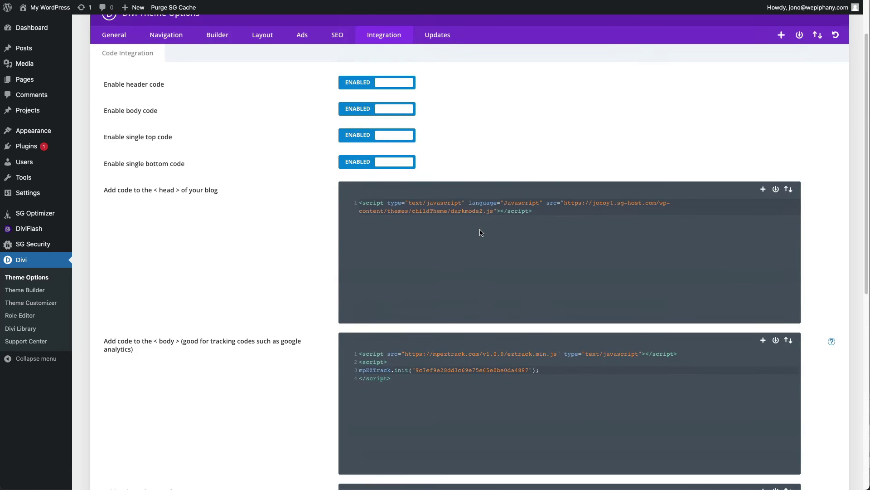
{"action": "left_click", "coordinate": [120, 37]}
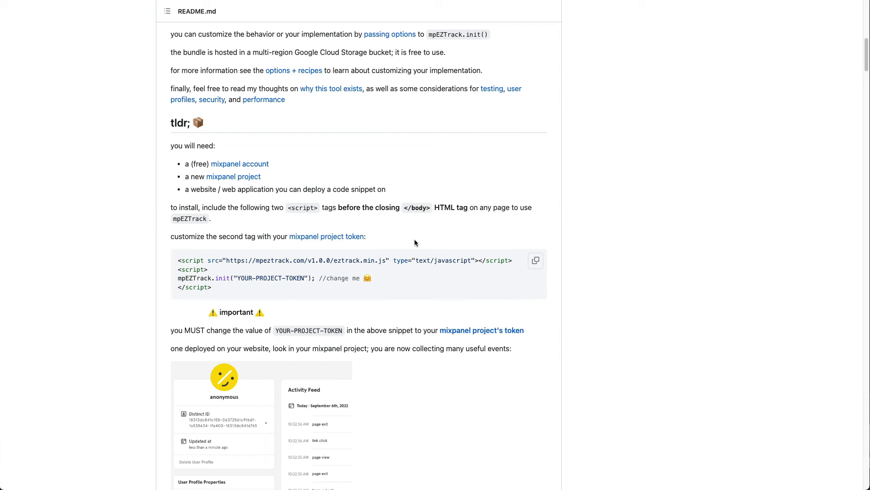
{"action": "scroll", "coordinate": [400, 318], "scroll_direction": "up", "scroll_amount": 5}
{"action": "scroll", "coordinate": [400, 319], "scroll_direction": "down", "scroll_amount": 5}
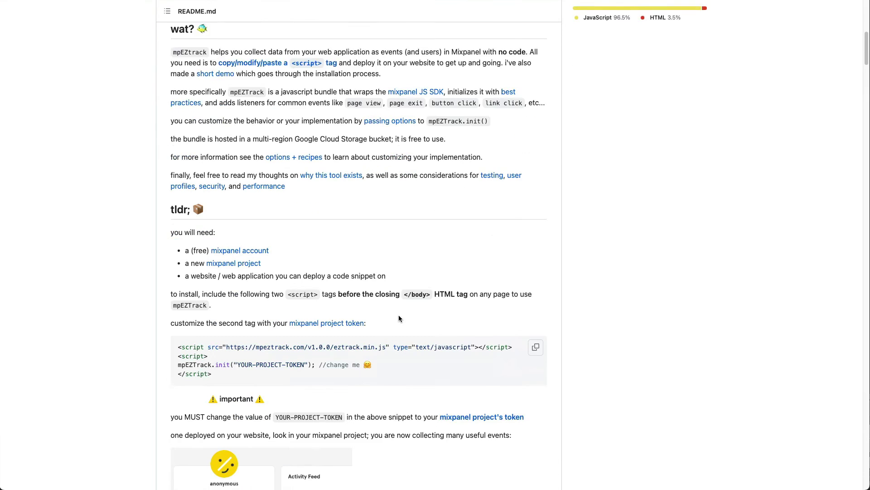
{"action": "scroll", "coordinate": [400, 318], "scroll_direction": "down", "scroll_amount": 5}
{"action": "scroll", "coordinate": [400, 318], "scroll_direction": "down", "scroll_amount": 8}
{"action": "scroll", "coordinate": [400, 318], "scroll_direction": "down", "scroll_amount": 5}
{"action": "scroll", "coordinate": [400, 319], "scroll_direction": "down", "scroll_amount": 4}
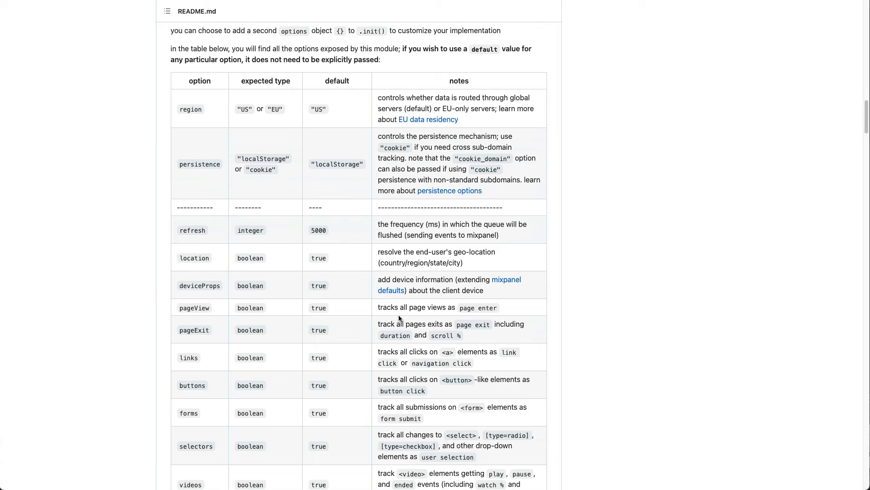
{"action": "scroll", "coordinate": [400, 319], "scroll_direction": "down", "scroll_amount": 3}
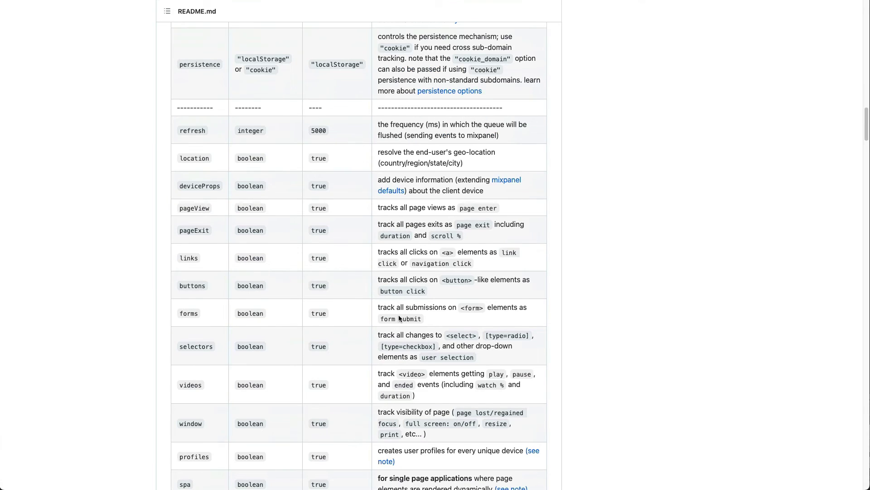
{"action": "scroll", "coordinate": [400, 318], "scroll_direction": "down", "scroll_amount": 3}
{"action": "scroll", "coordinate": [400, 318], "scroll_direction": "down", "scroll_amount": 3}
{"action": "scroll", "coordinate": [400, 318], "scroll_direction": "down", "scroll_amount": 2}
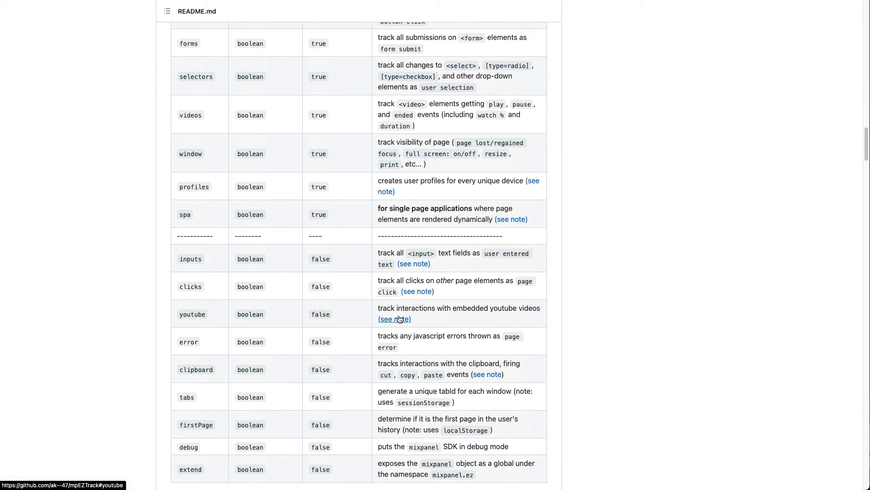